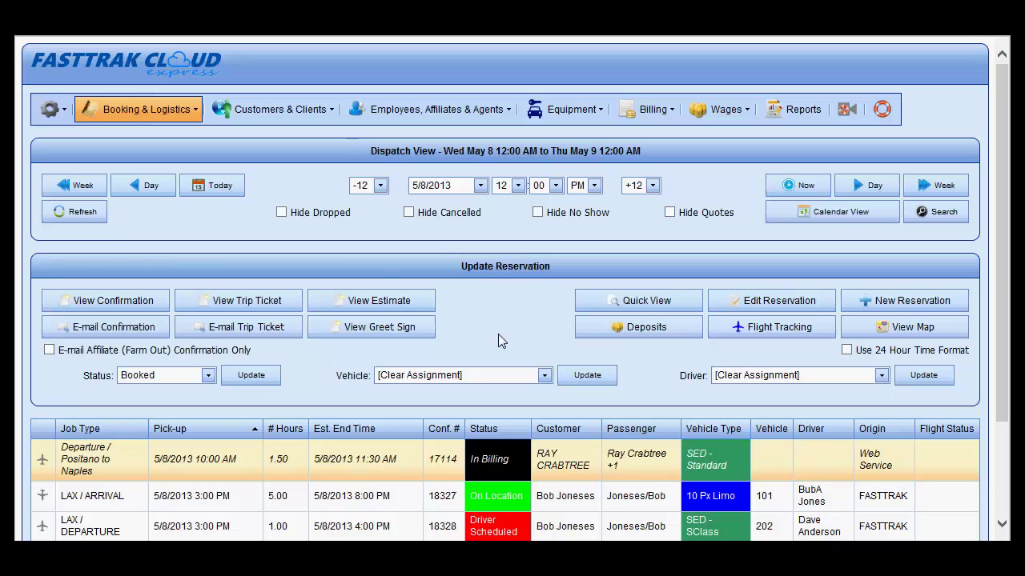
# Start a new-customer reservation from Booking & Logistics with Standard / Ground reservation type.
pyautogui.click(193, 112)
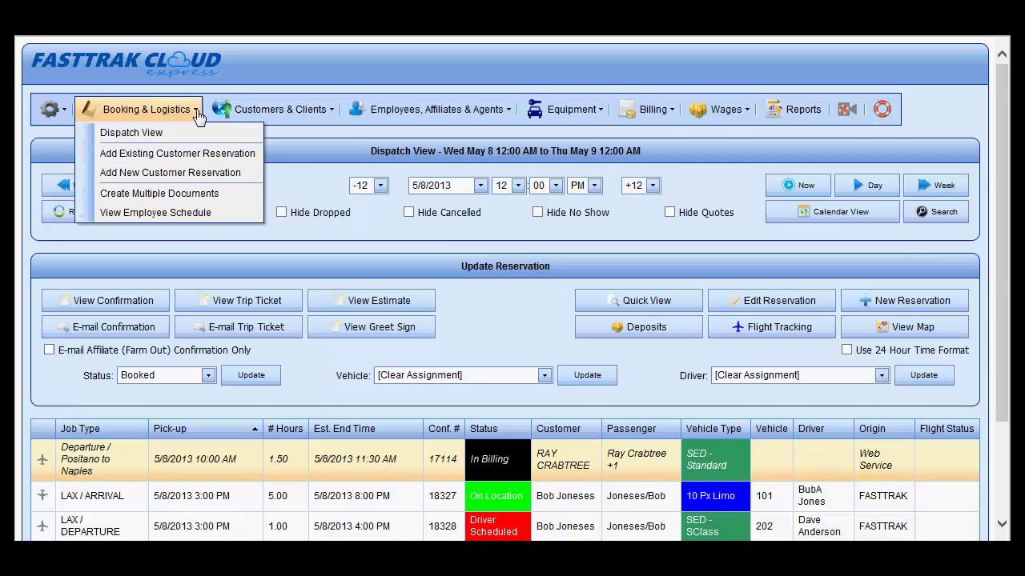
pyautogui.click(233, 181)
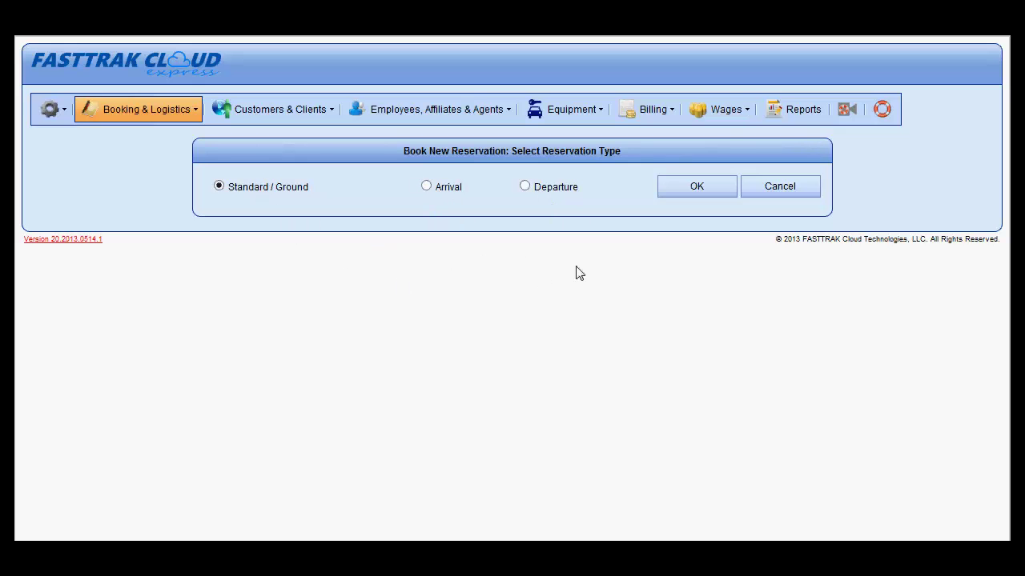
# Confirm Standard / Ground, keep pick-up at 5/16/2013 10:00 PM, and check the customer phone field.
pyautogui.click(700, 197)
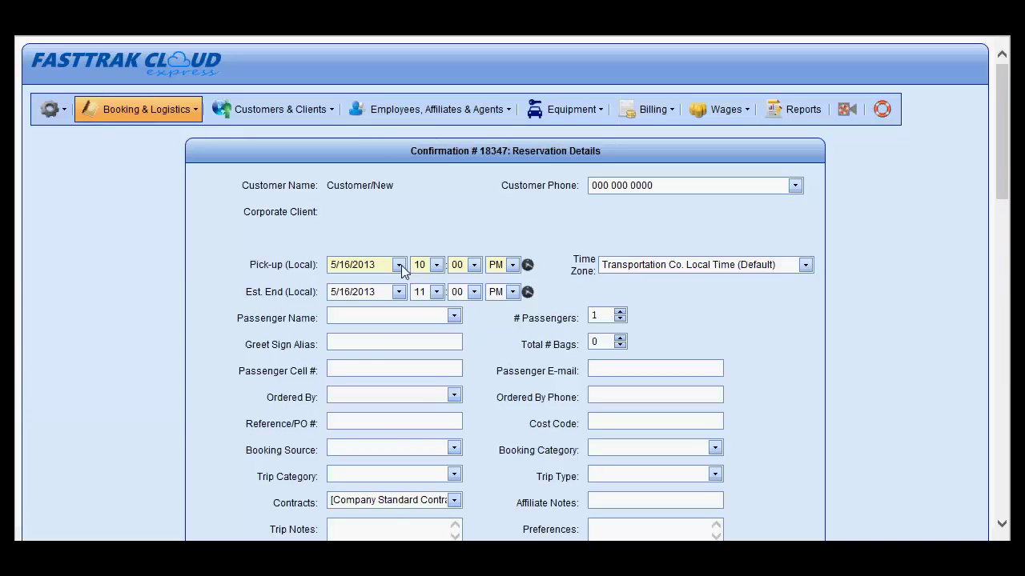
pyautogui.click(398, 265)
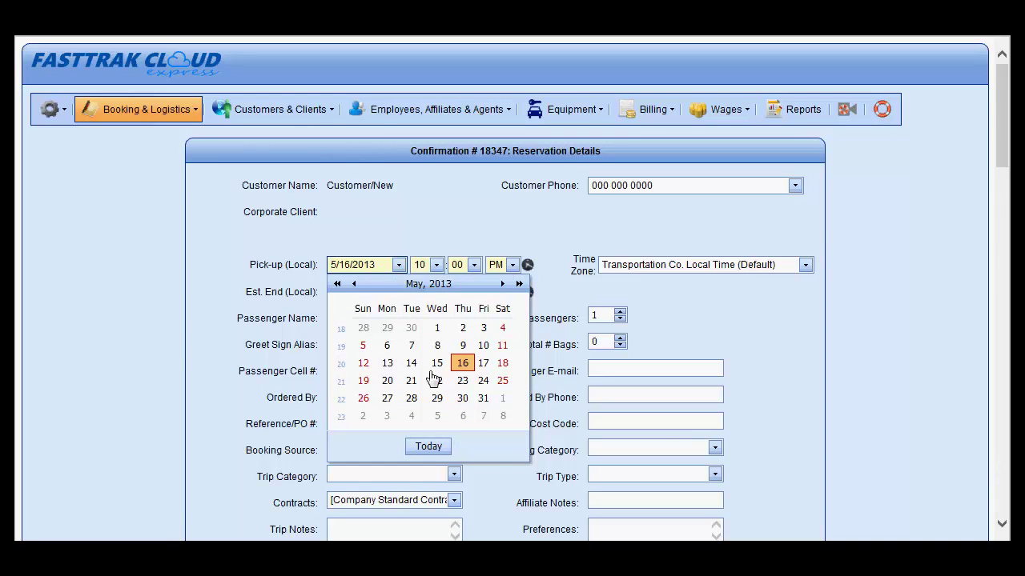
pyautogui.click(438, 238)
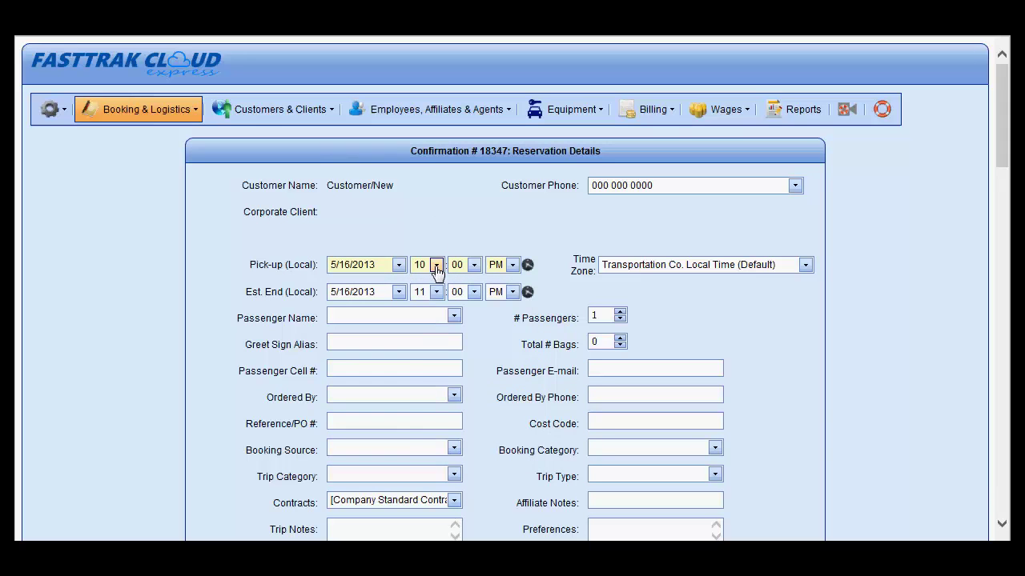
pyautogui.click(436, 267)
pyautogui.click(437, 267)
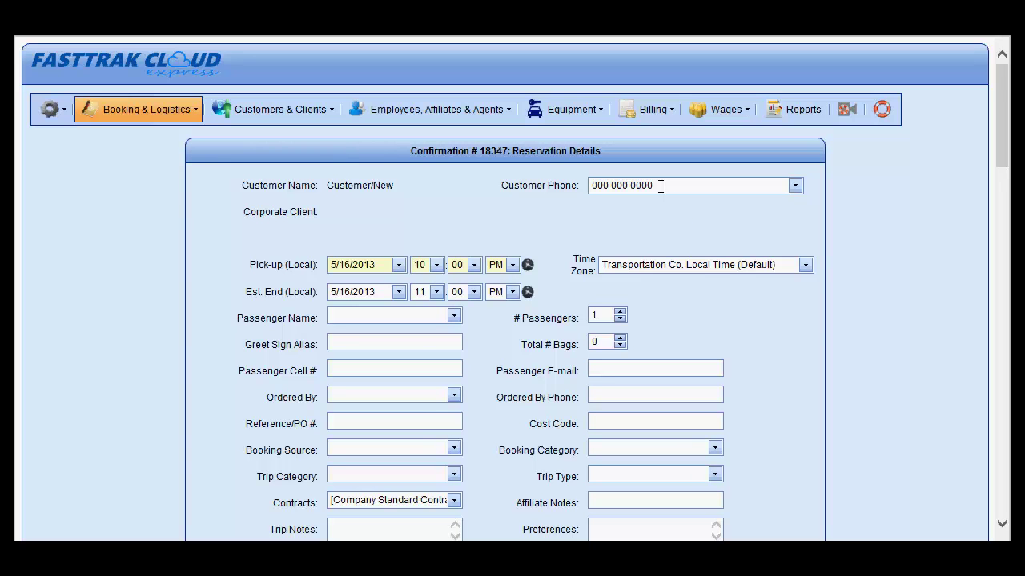
pyautogui.moveTo(660, 185); pyautogui.dragTo(591, 187)
pyautogui.click(545, 212)
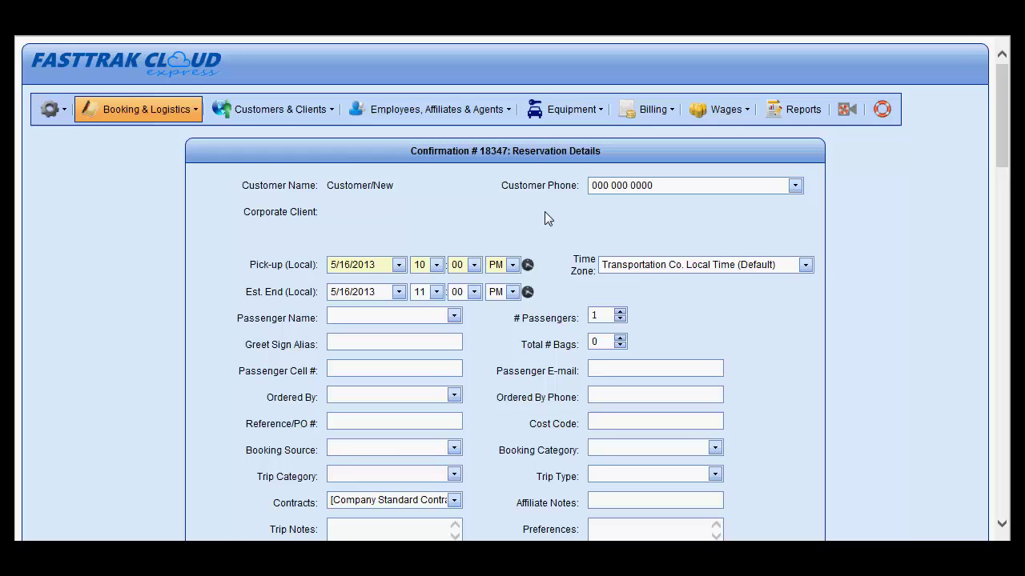
pyautogui.scroll(-1, 482, 380)
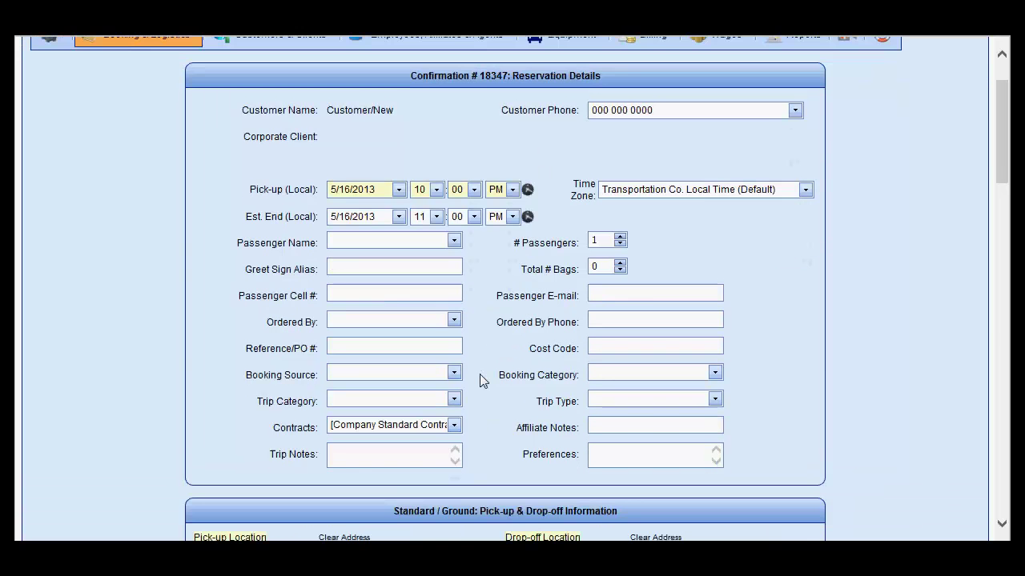
pyautogui.click(352, 242)
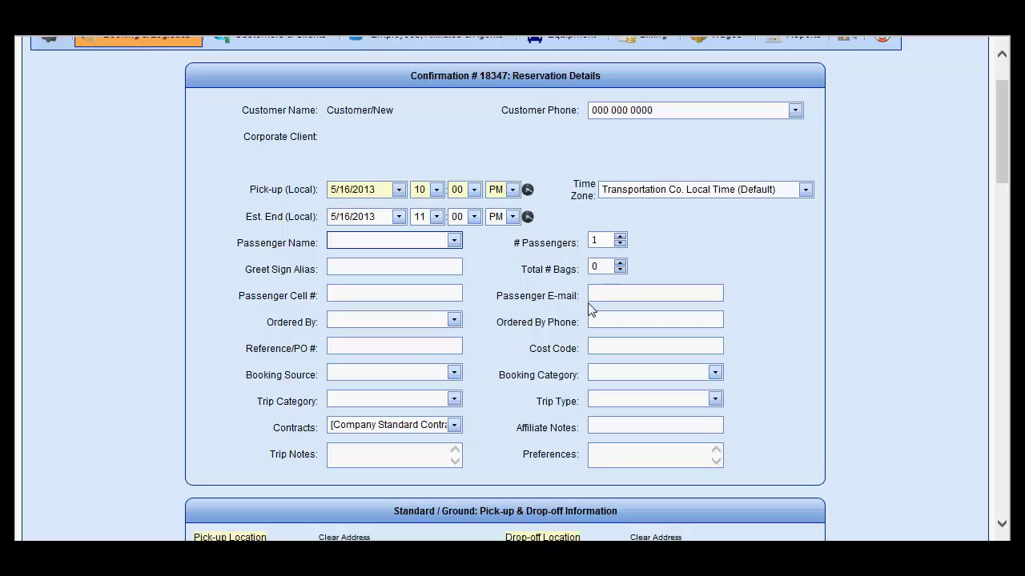
pyautogui.click(364, 293)
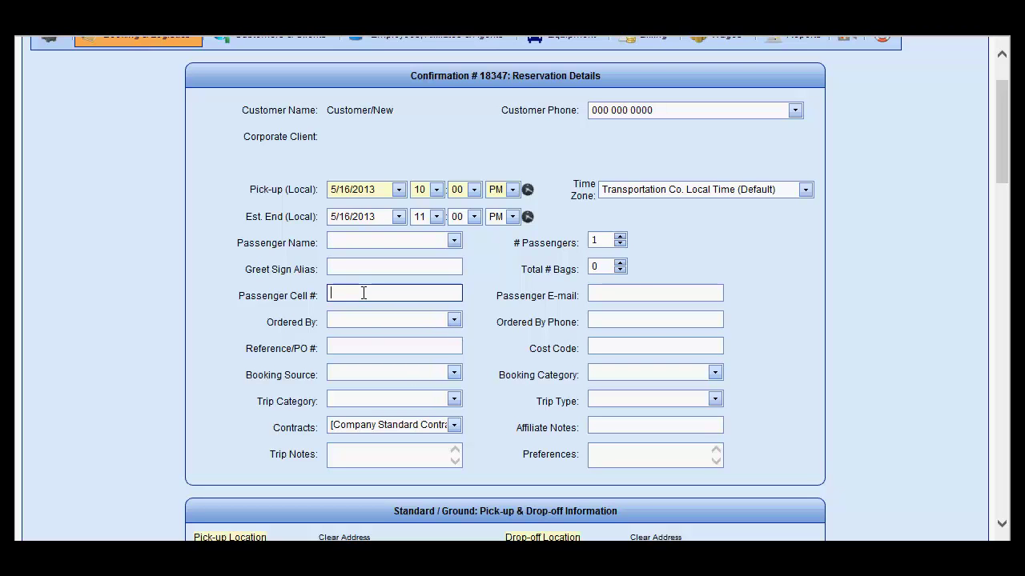
pyautogui.click(616, 294)
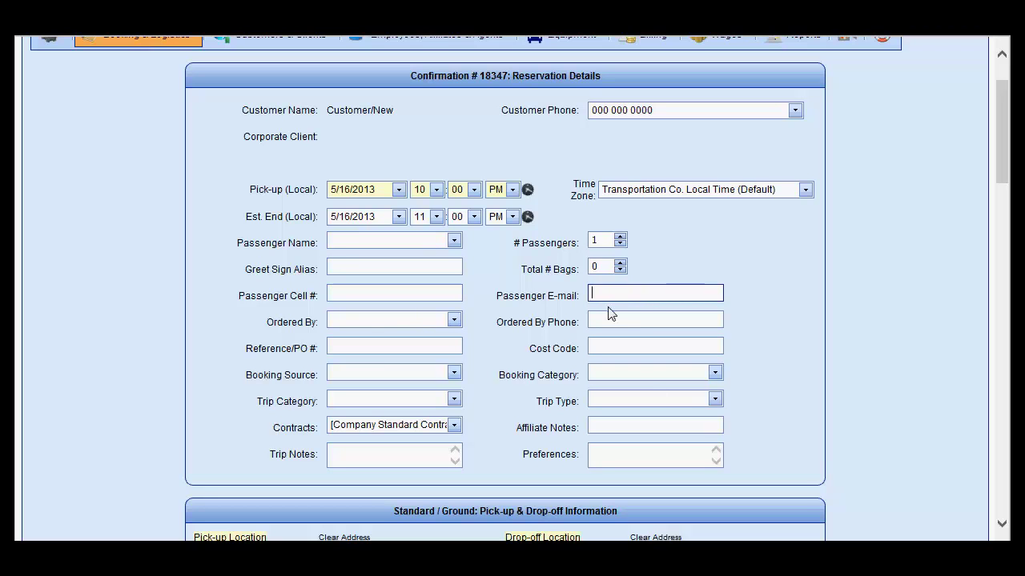
pyautogui.click(361, 321)
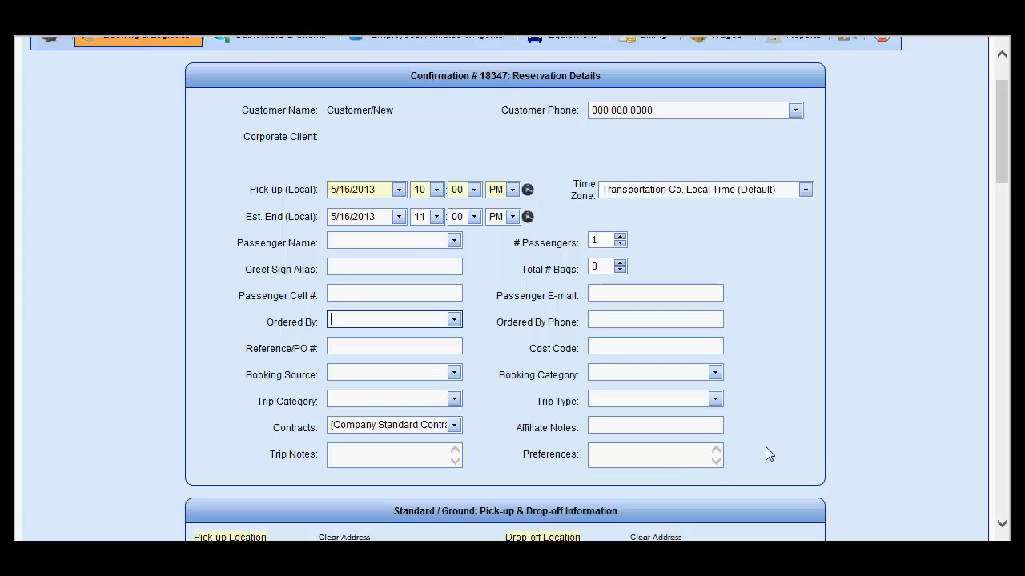
pyautogui.click(714, 400)
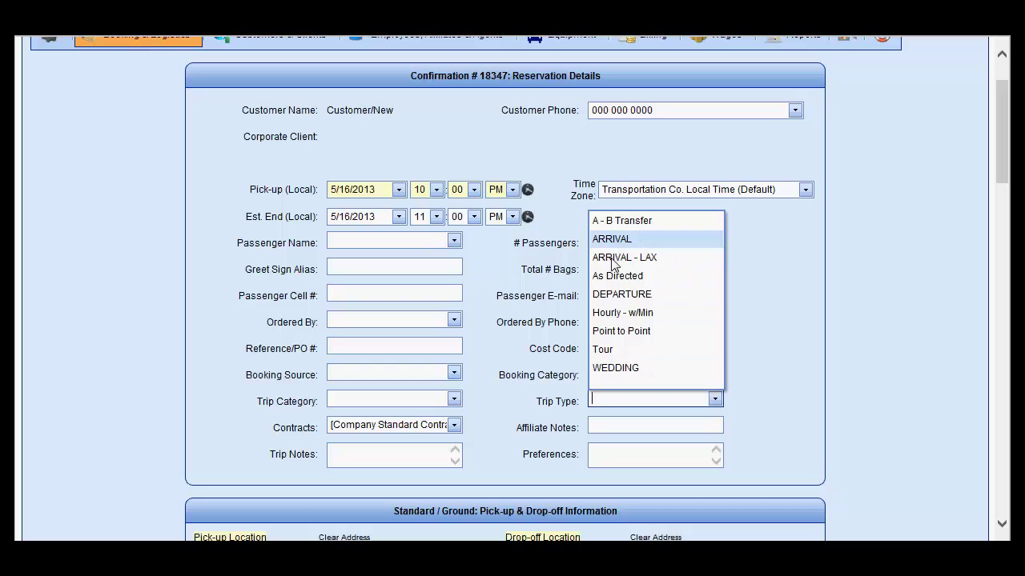
pyautogui.click(791, 375)
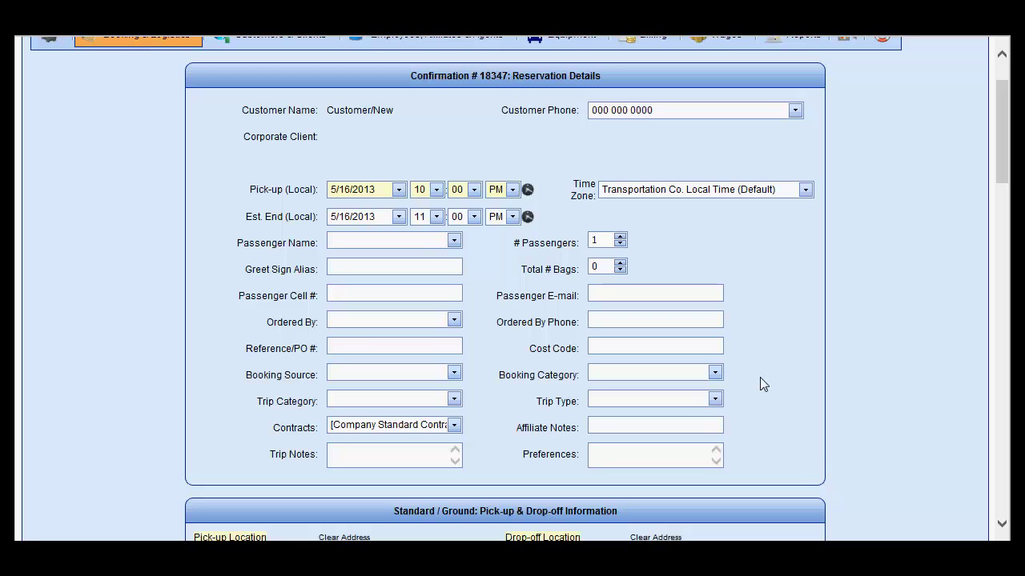
pyautogui.scroll(-3, 761, 384)
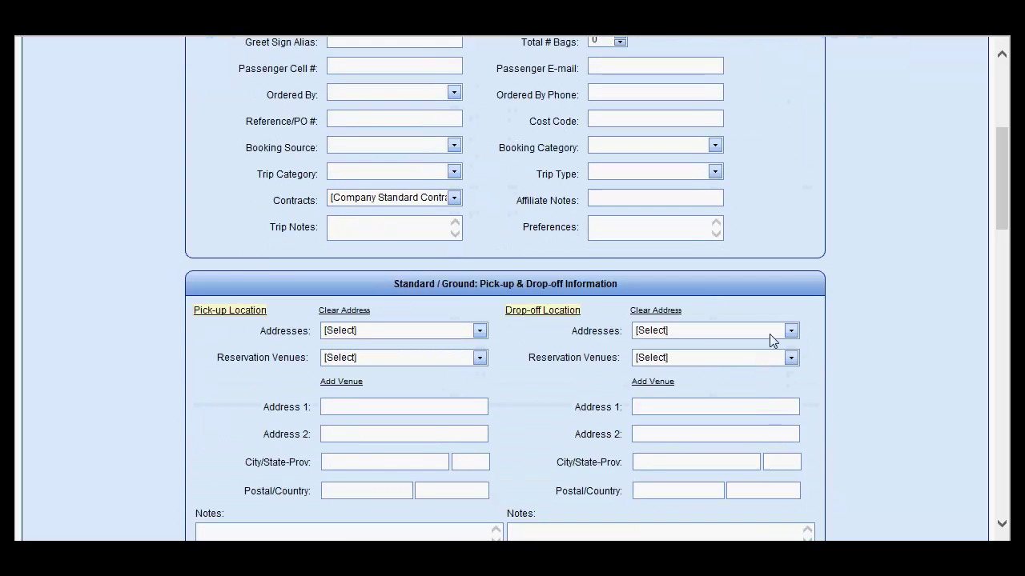
pyautogui.click(359, 227)
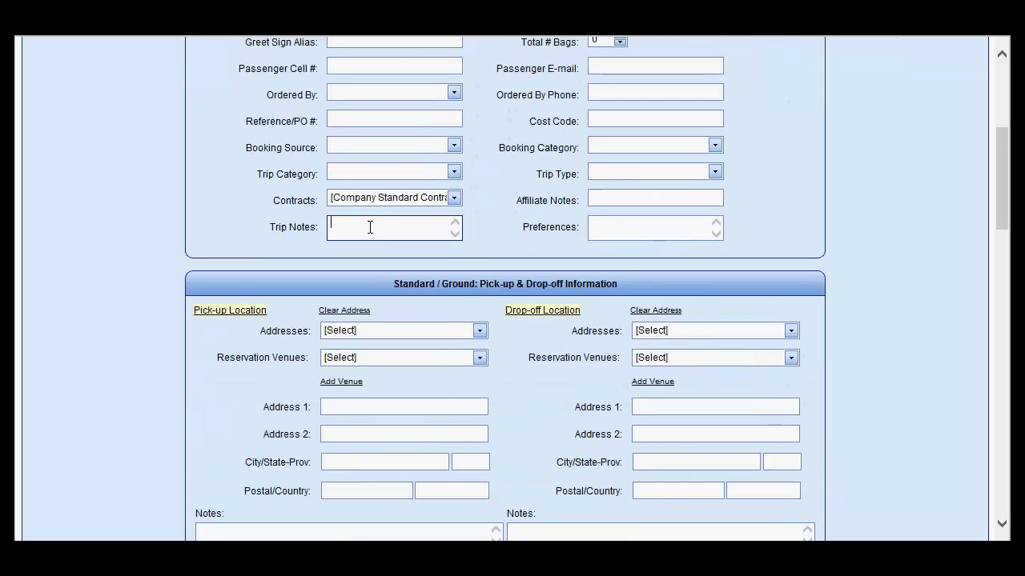
pyautogui.click(648, 228)
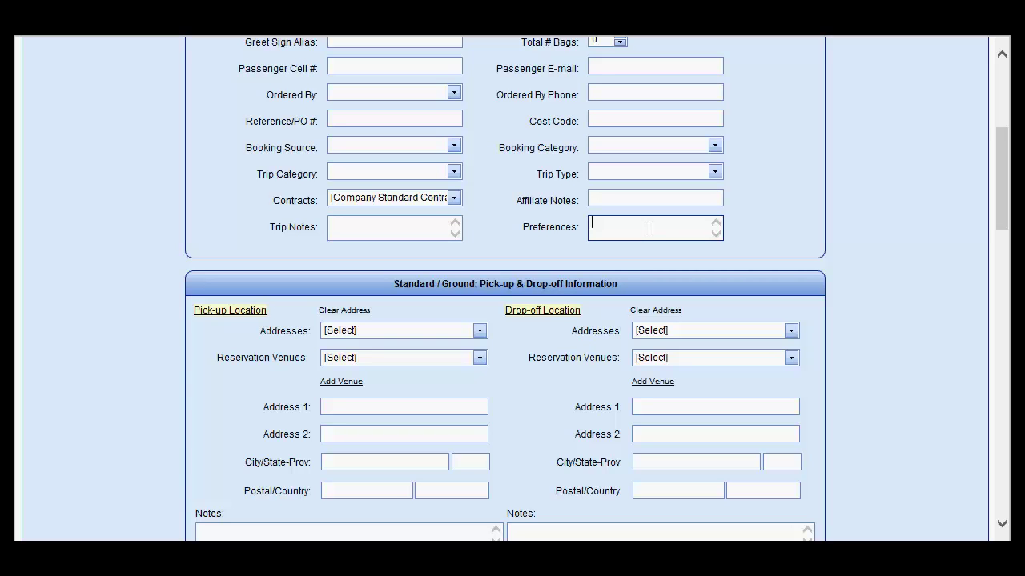
pyautogui.click(614, 198)
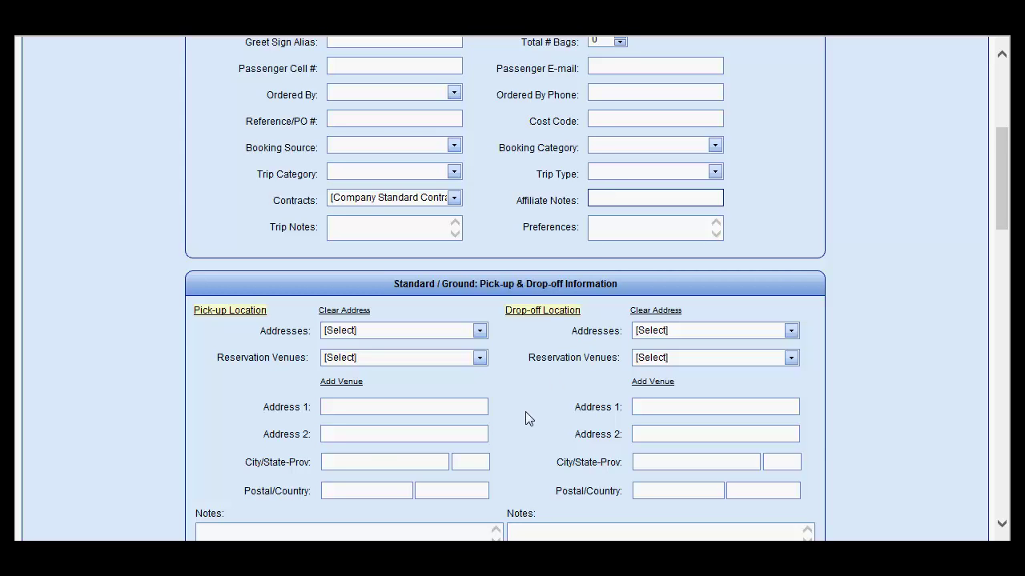
pyautogui.scroll(-2, 525, 411)
pyautogui.scroll(1, 528, 244)
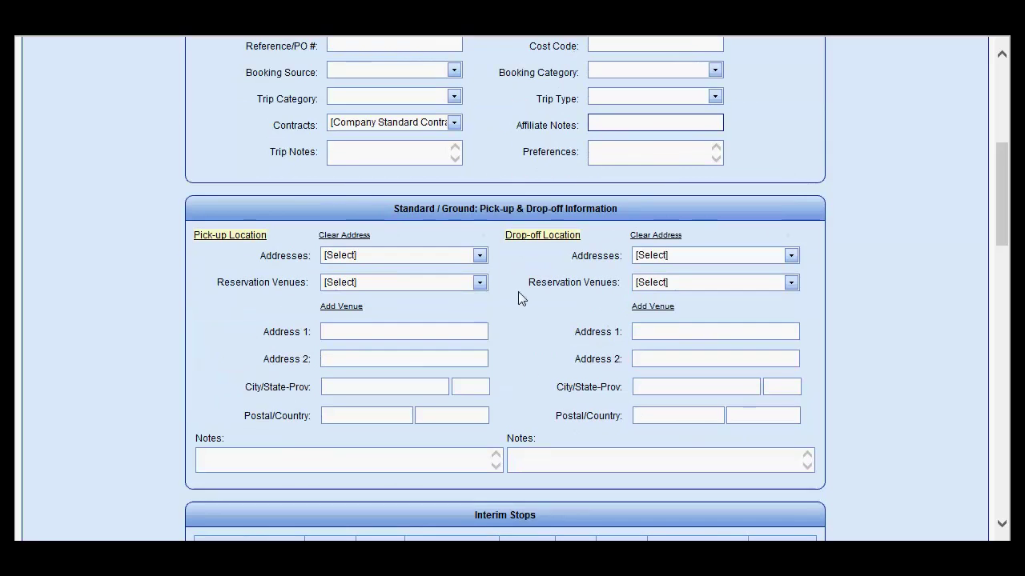
pyautogui.click(480, 256)
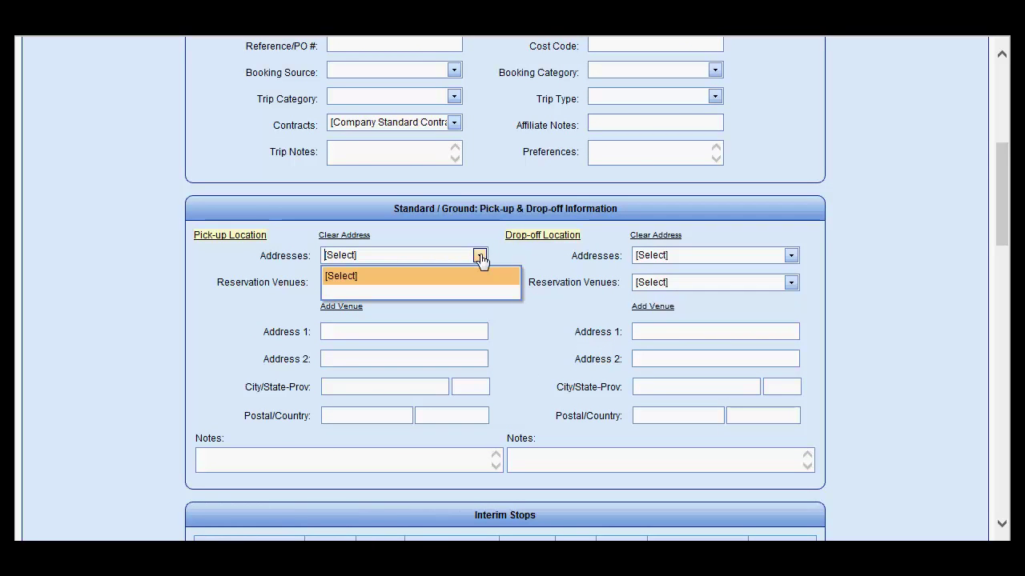
pyautogui.click(479, 256)
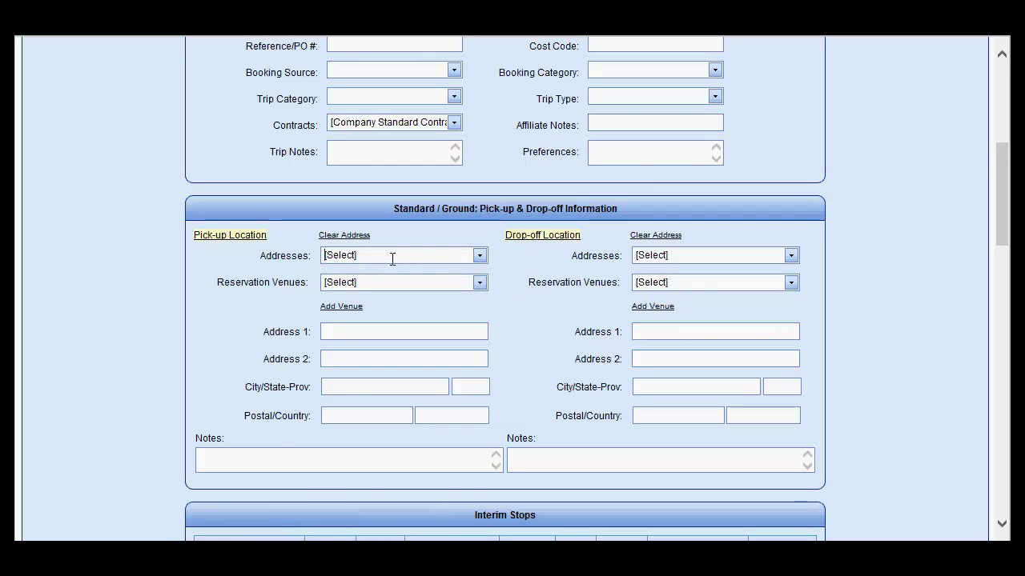
pyautogui.click(481, 285)
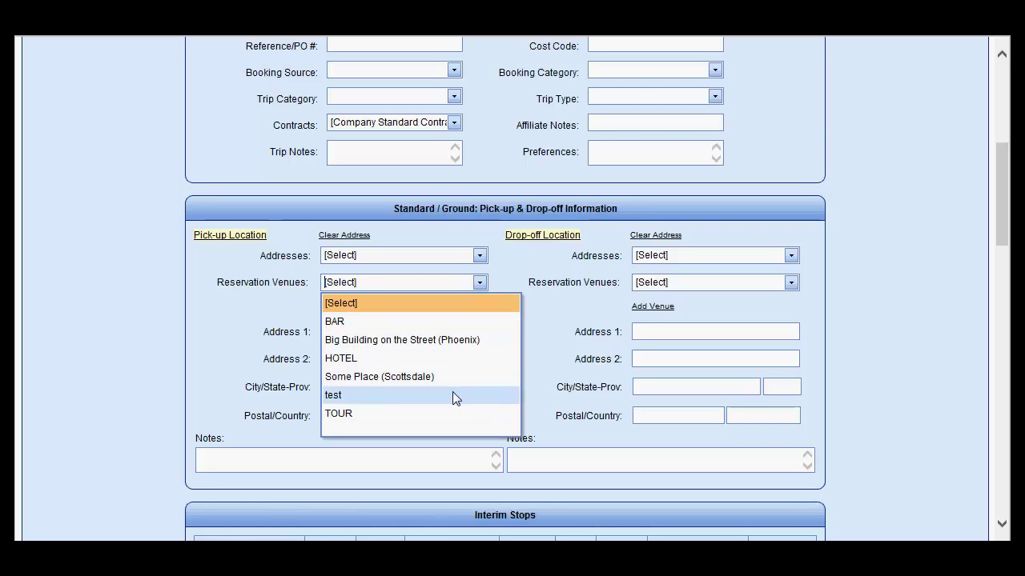
pyautogui.click(551, 318)
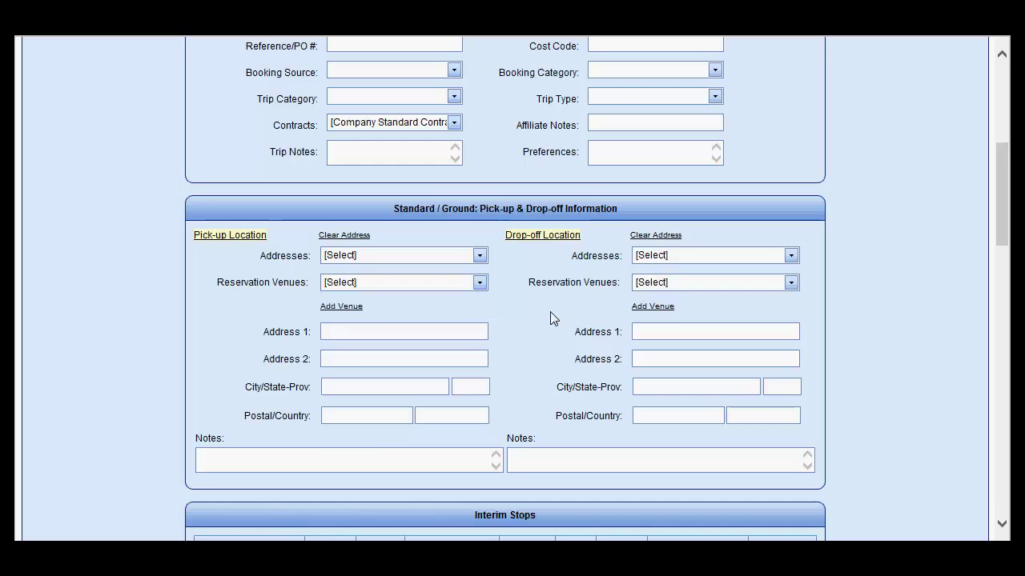
pyautogui.scroll(-5, 527, 329)
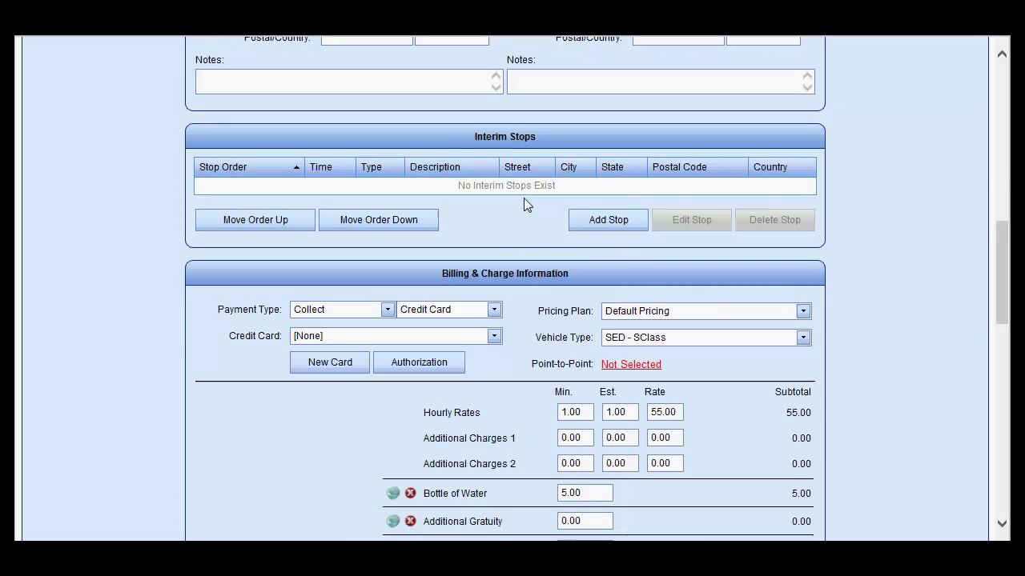
pyautogui.click(610, 222)
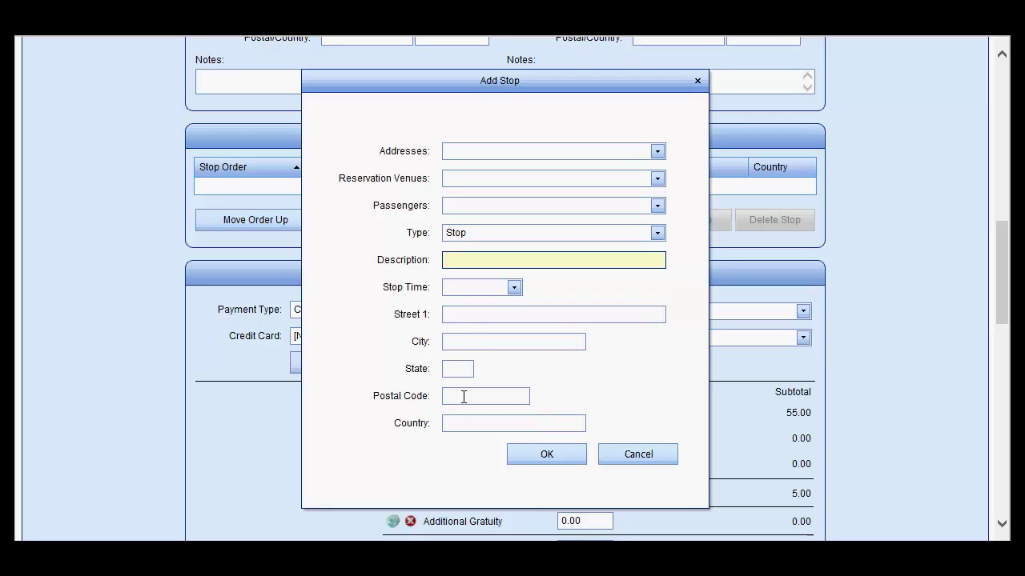
pyautogui.click(656, 179)
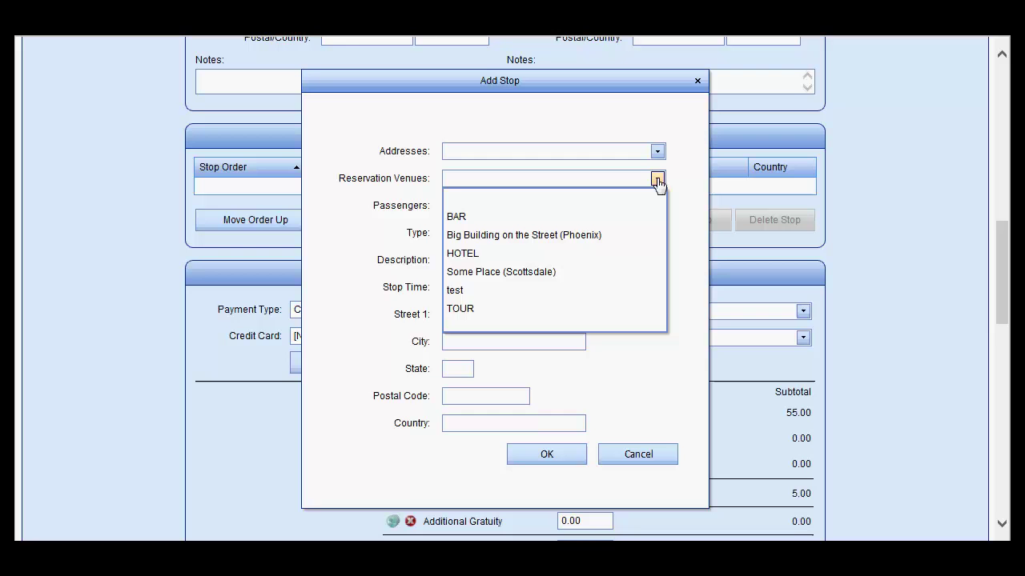
pyautogui.click(656, 180)
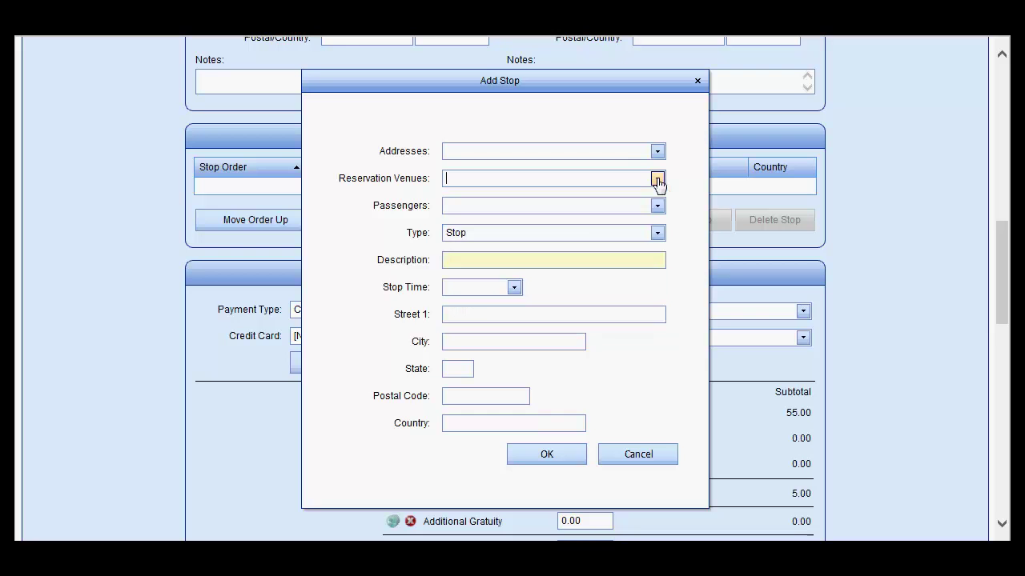
pyautogui.click(697, 81)
pyautogui.scroll(-2, 935, 388)
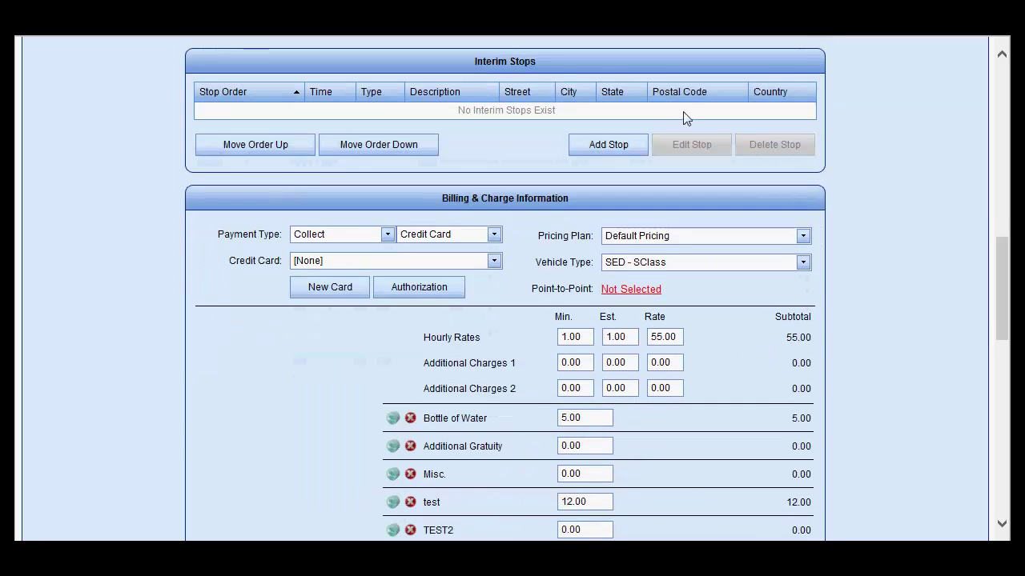
pyautogui.click(387, 235)
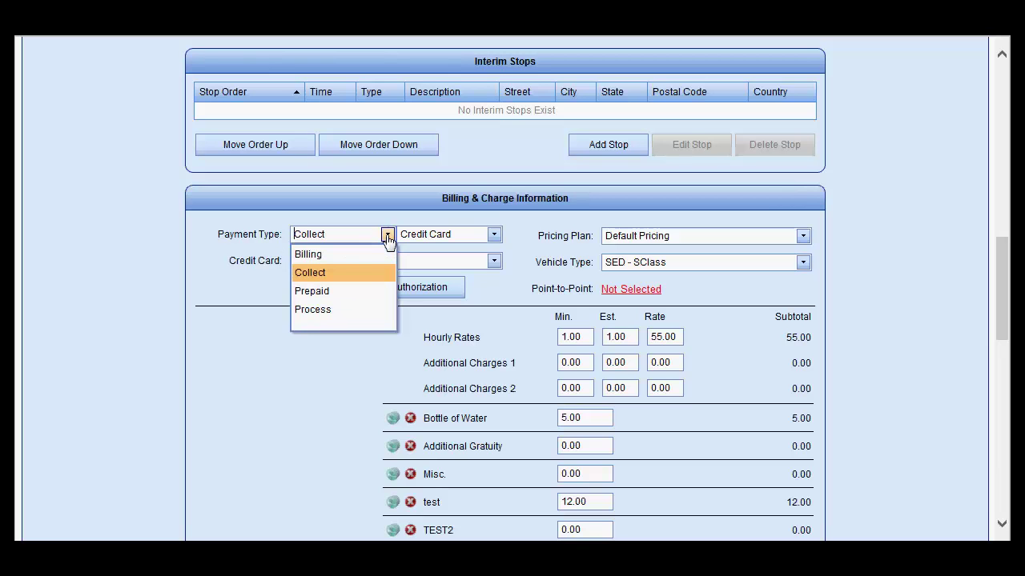
pyautogui.click(390, 227)
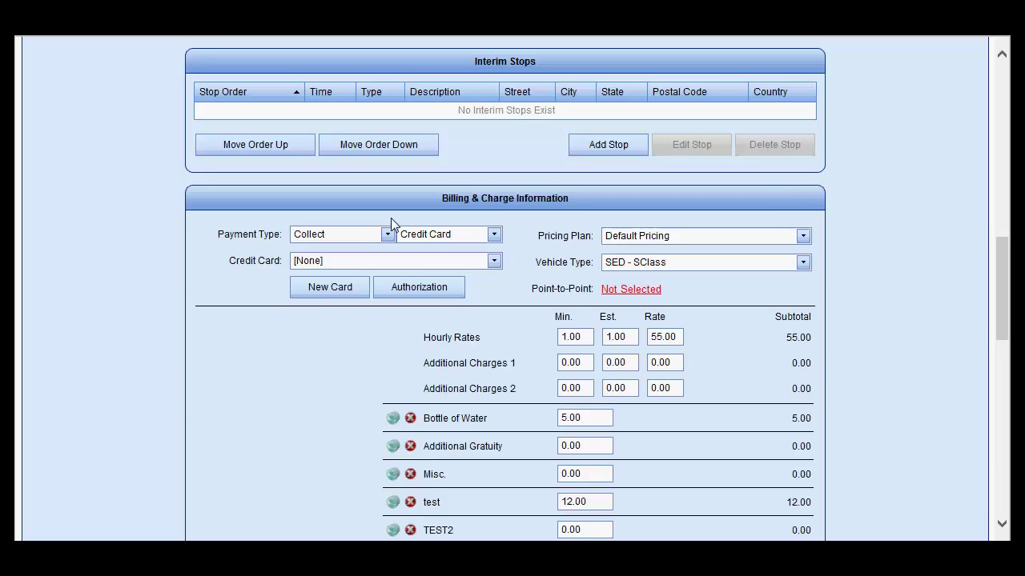
pyautogui.click(495, 233)
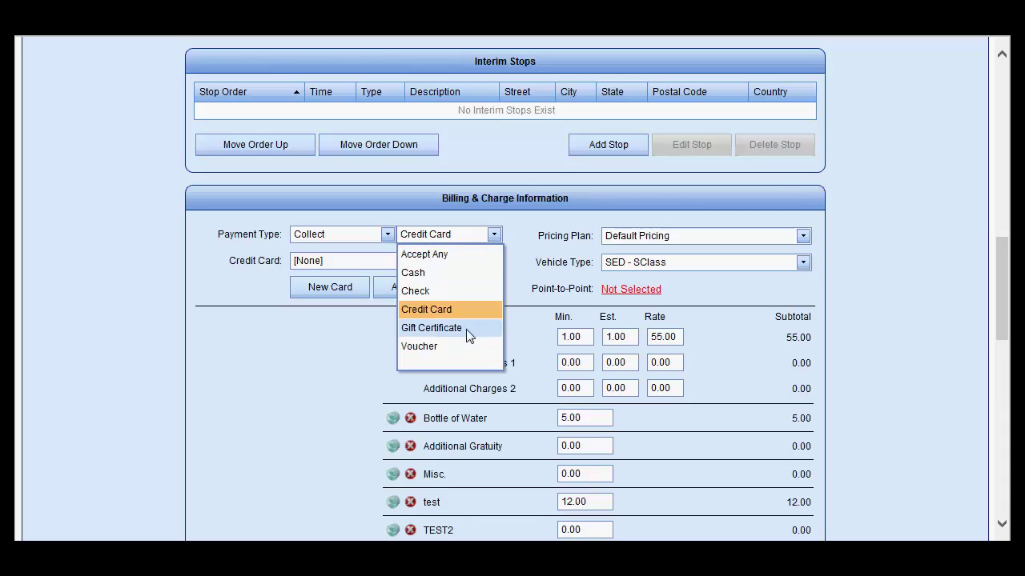
pyautogui.click(384, 218)
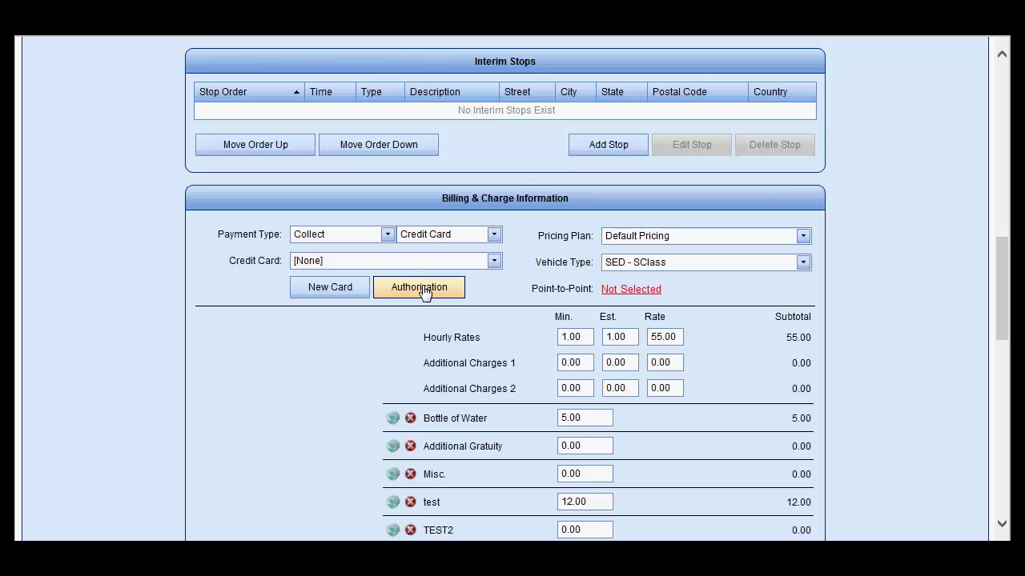
pyautogui.click(802, 237)
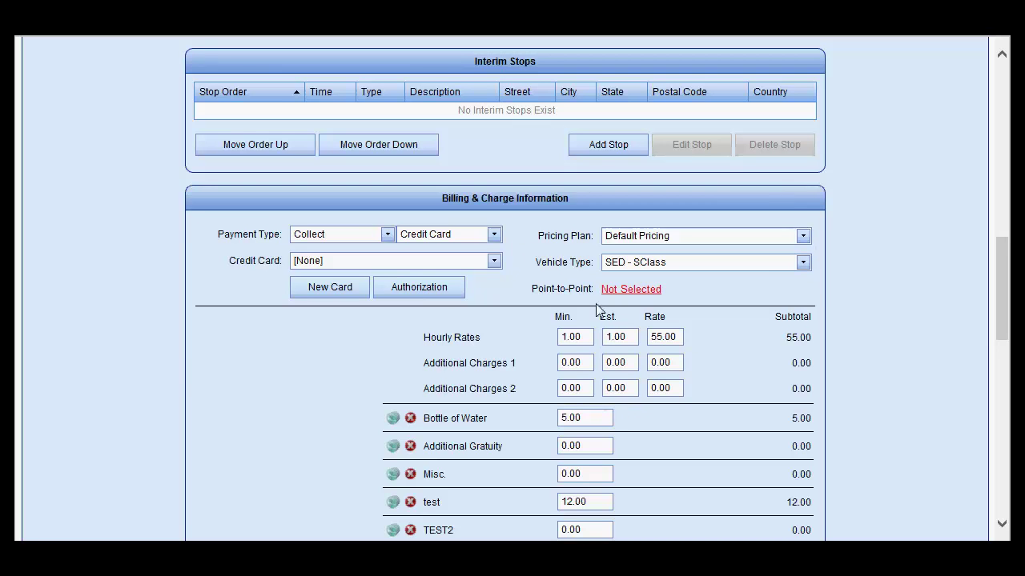
pyautogui.click(802, 263)
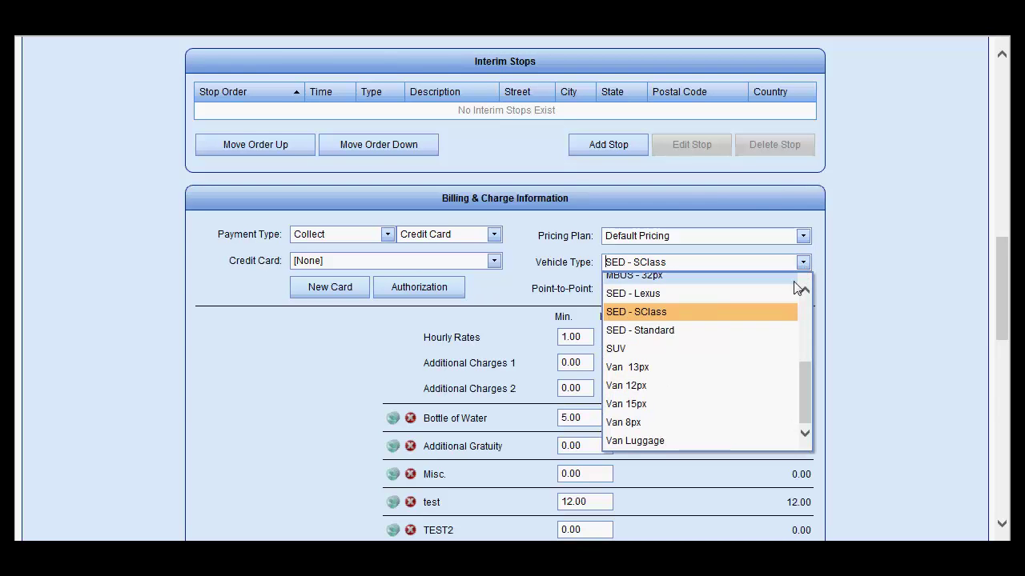
pyautogui.click(527, 274)
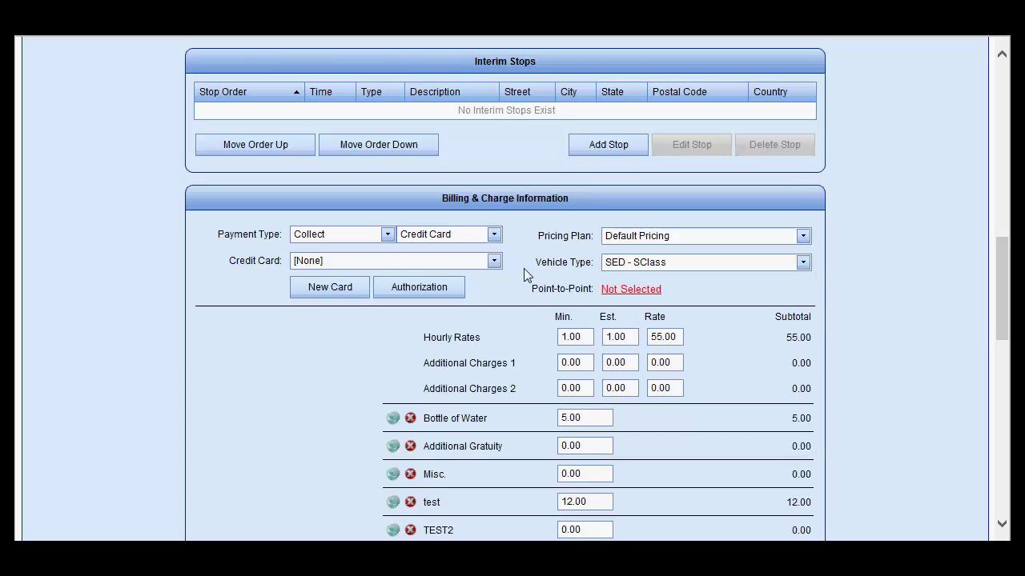
pyautogui.click(632, 290)
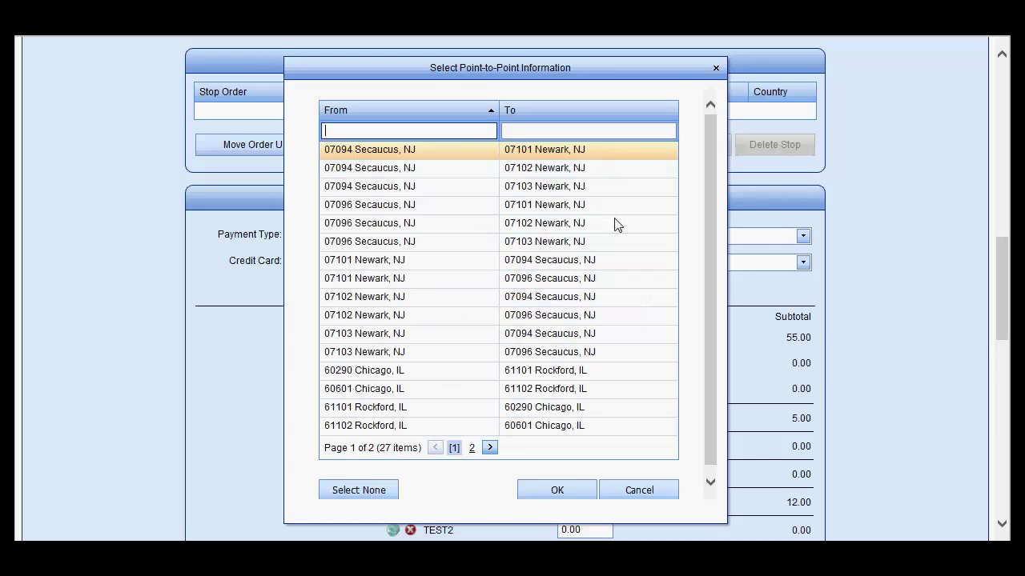
pyautogui.click(716, 69)
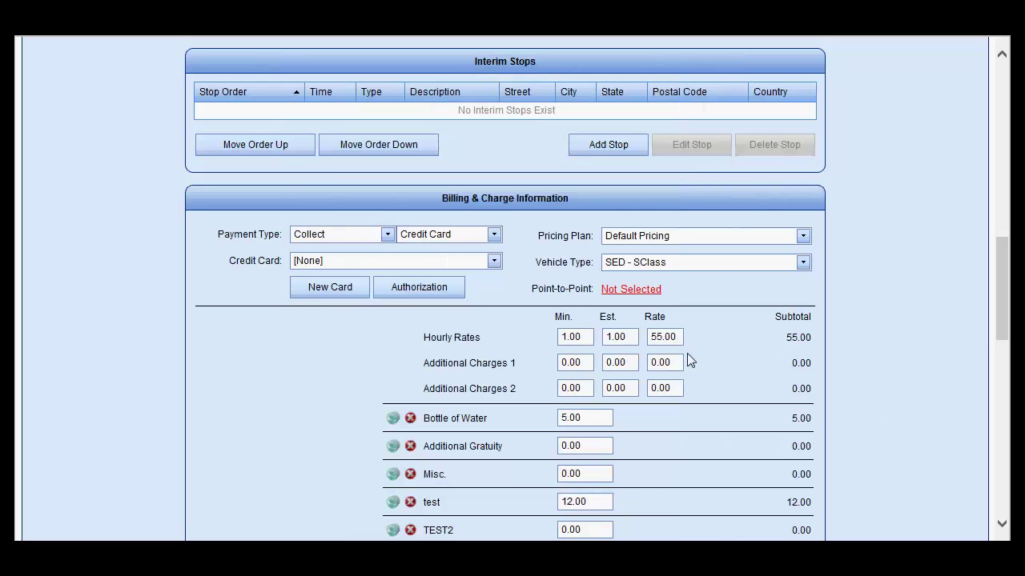
pyautogui.scroll(-2, 639, 455)
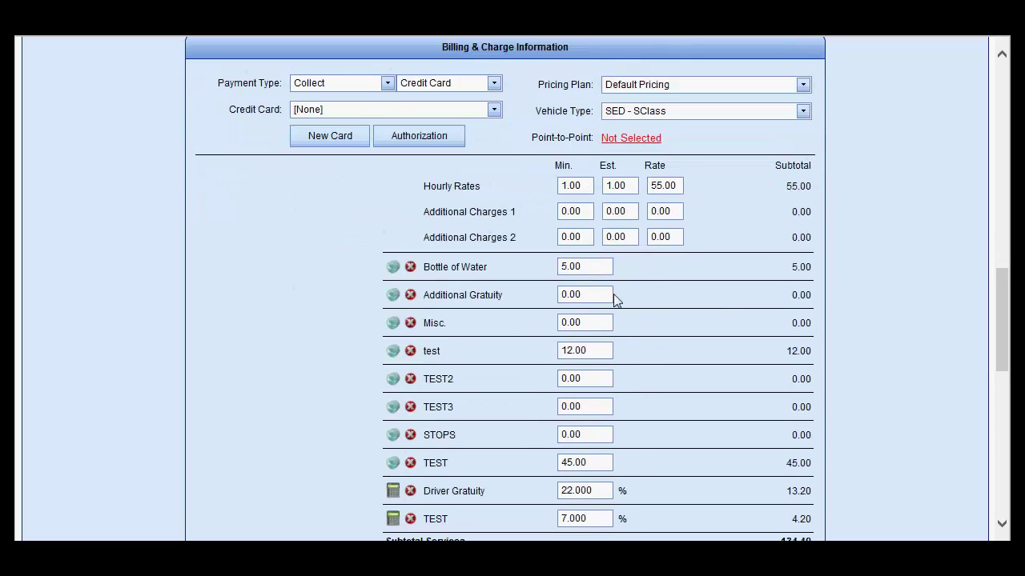
pyautogui.scroll(-3, 686, 430)
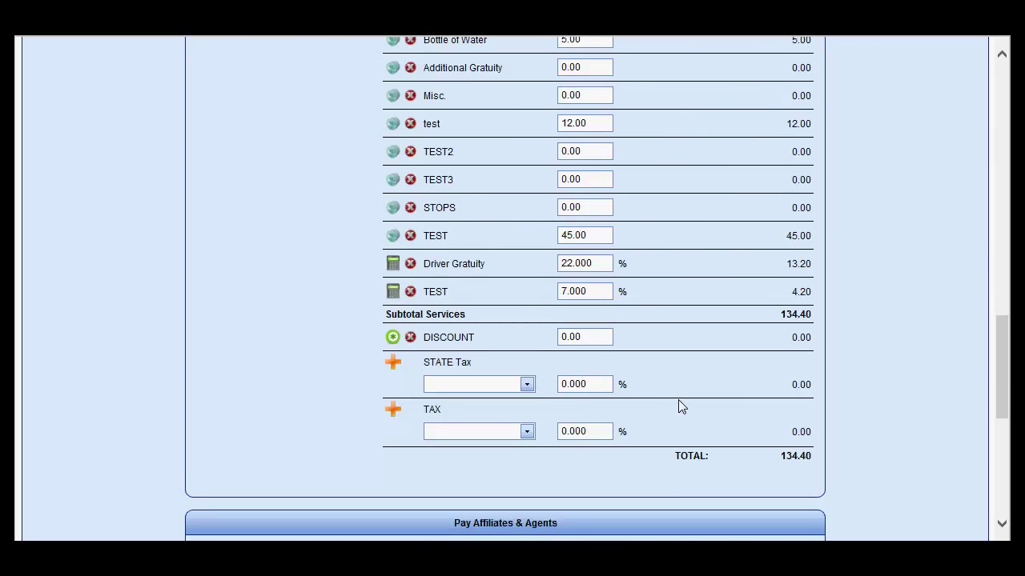
pyautogui.scroll(-2, 679, 408)
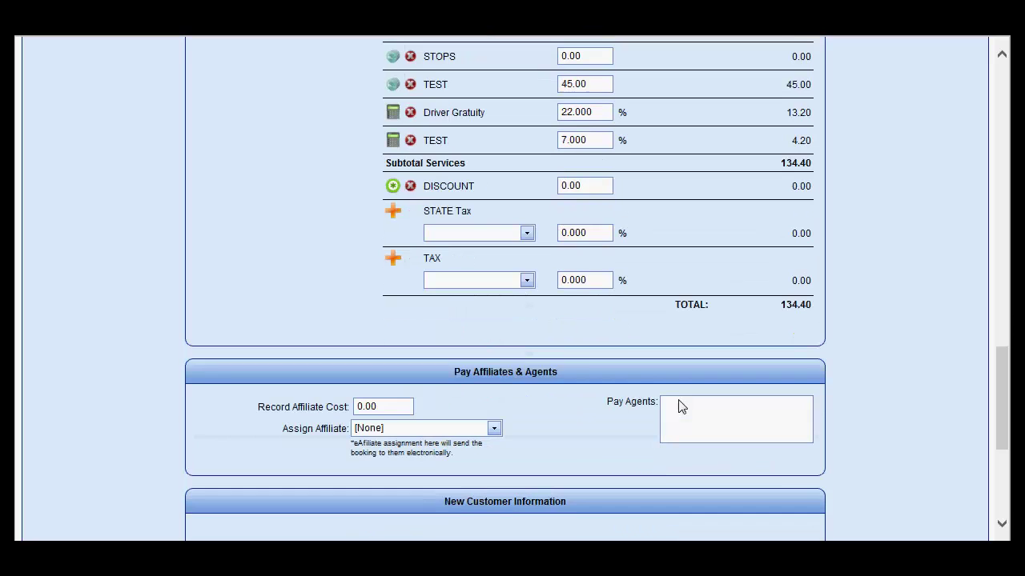
pyautogui.scroll(-1, 592, 356)
pyautogui.scroll(-1, 577, 358)
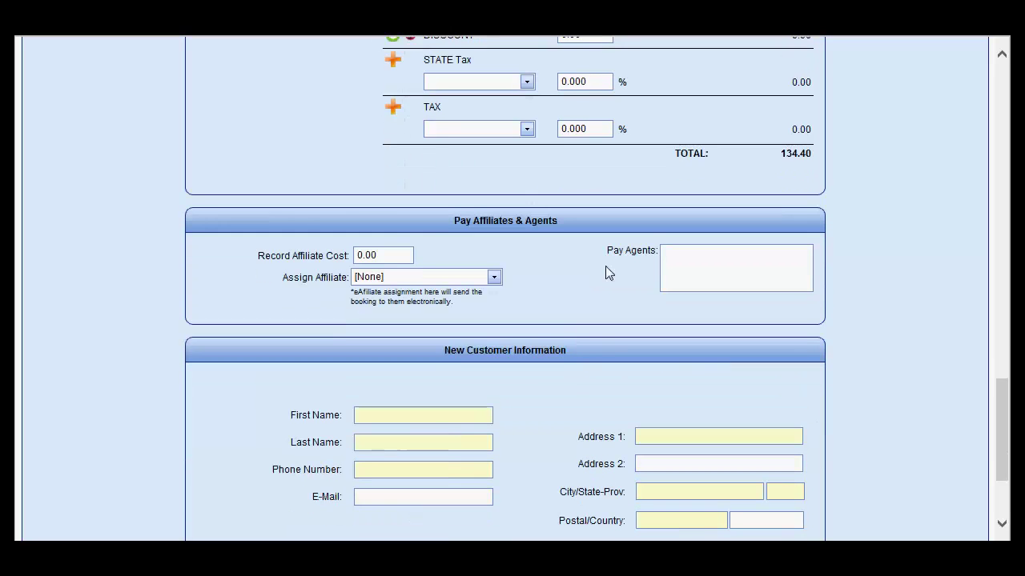
pyautogui.click(382, 254)
pyautogui.scroll(-3, 539, 392)
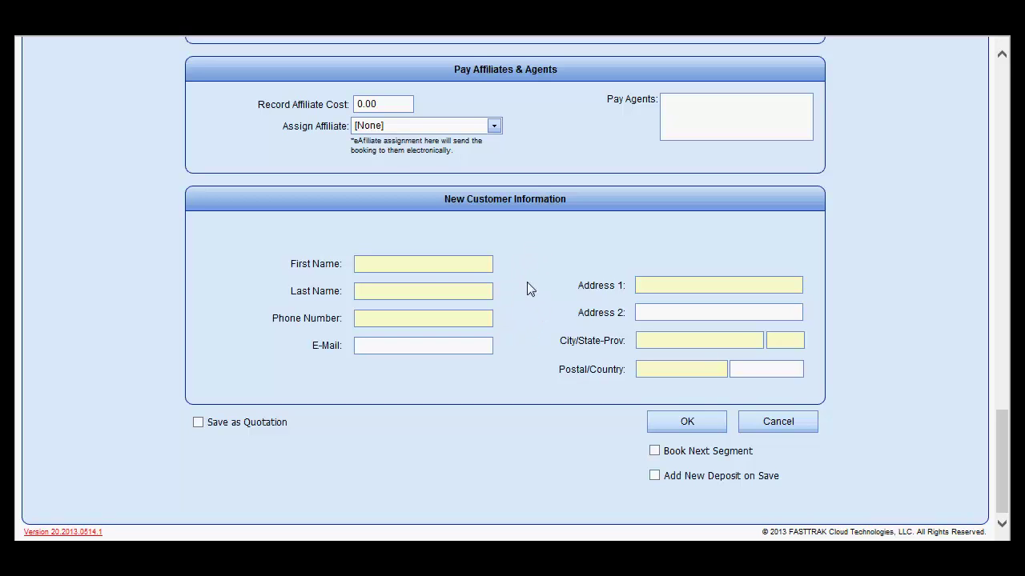
pyautogui.click(392, 264)
pyautogui.click(397, 291)
pyautogui.click(402, 319)
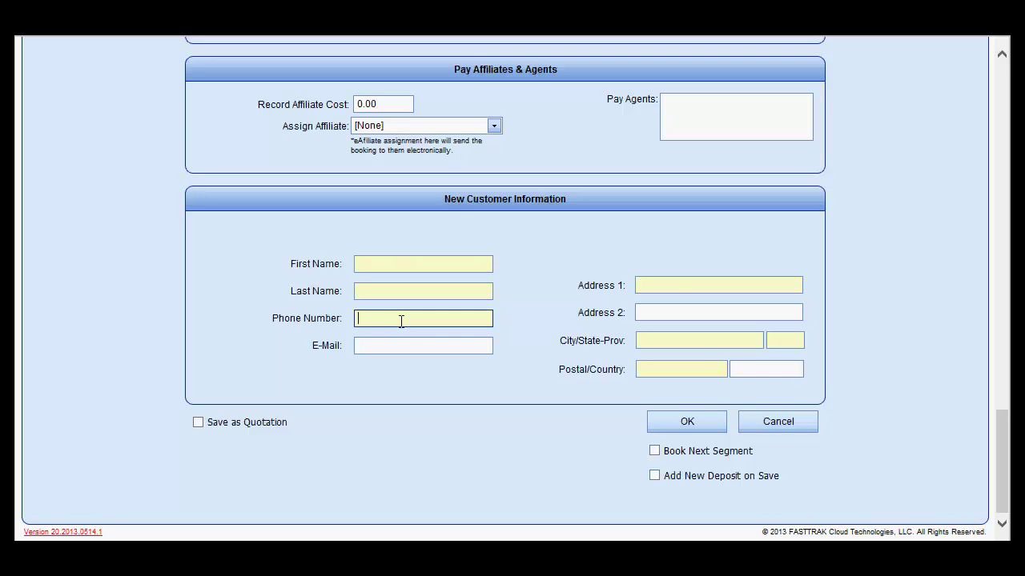
pyautogui.click(661, 284)
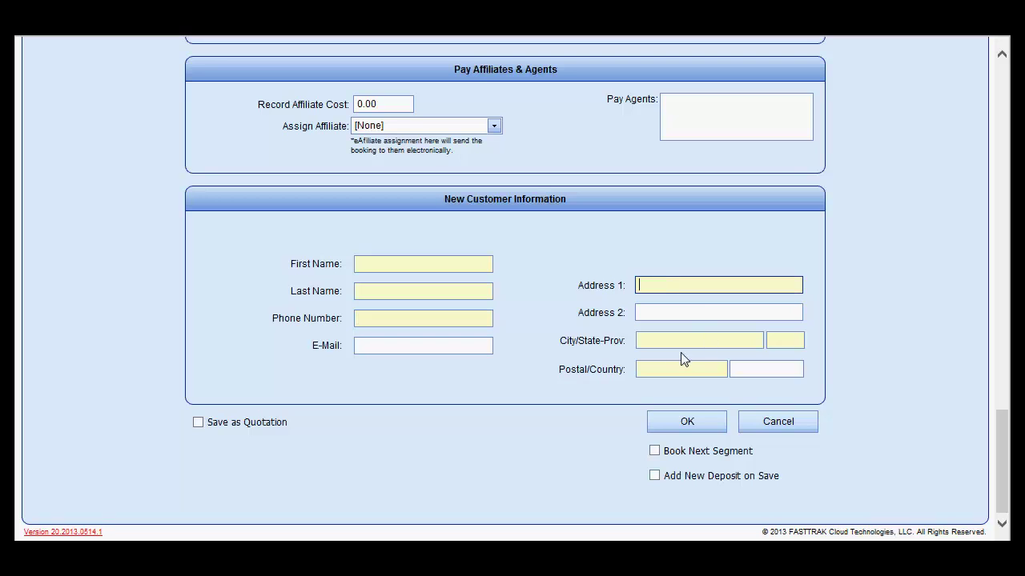
pyautogui.click(661, 345)
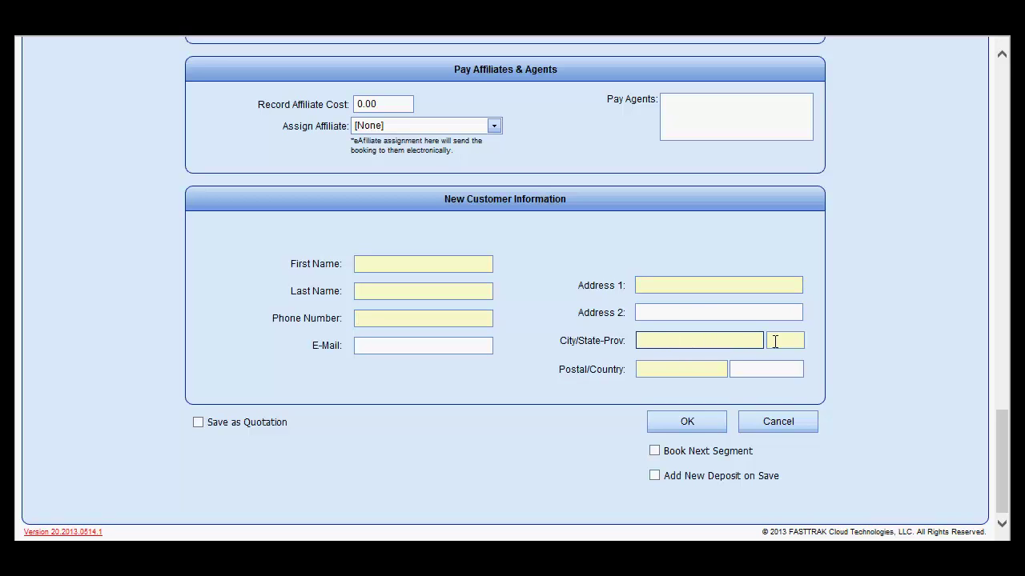
pyautogui.click(774, 341)
pyautogui.click(656, 369)
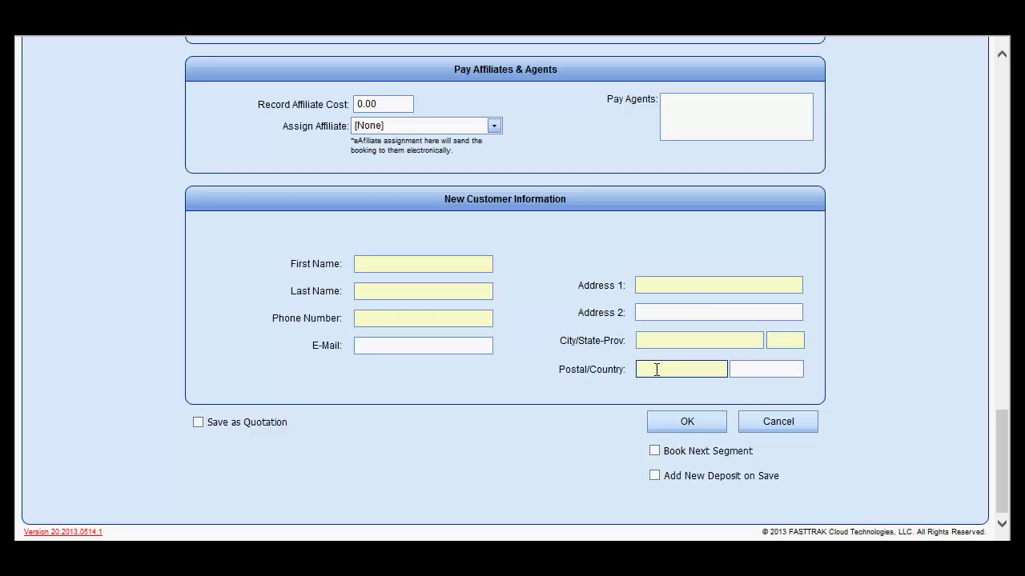